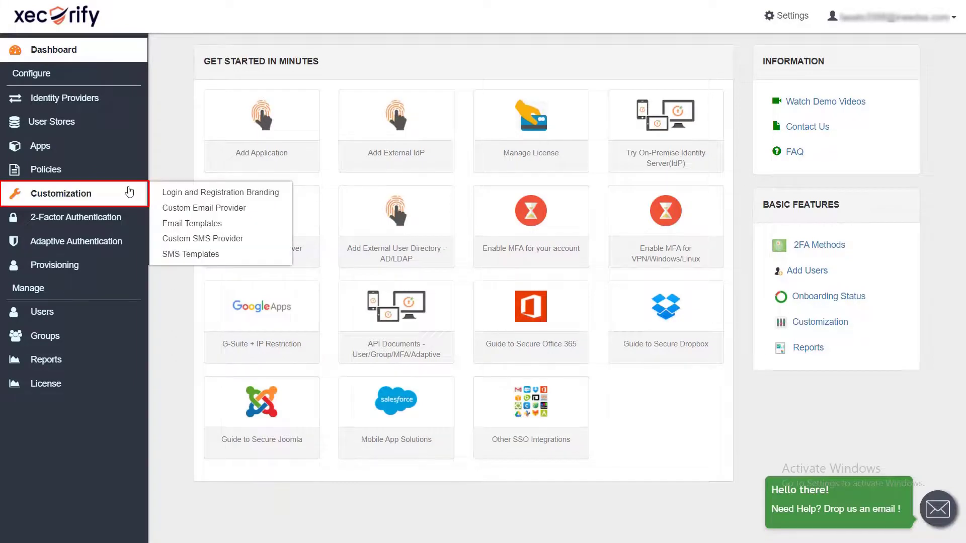
# Step: Change the organization name to company-sub-domain in Login and Registration Branding and save
pyautogui.click(125, 191)
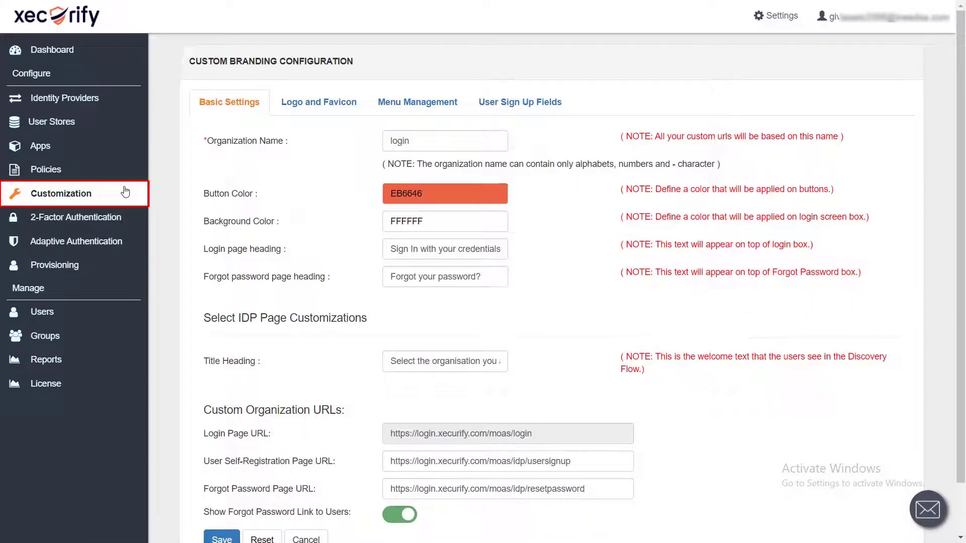
pyautogui.click(417, 139)
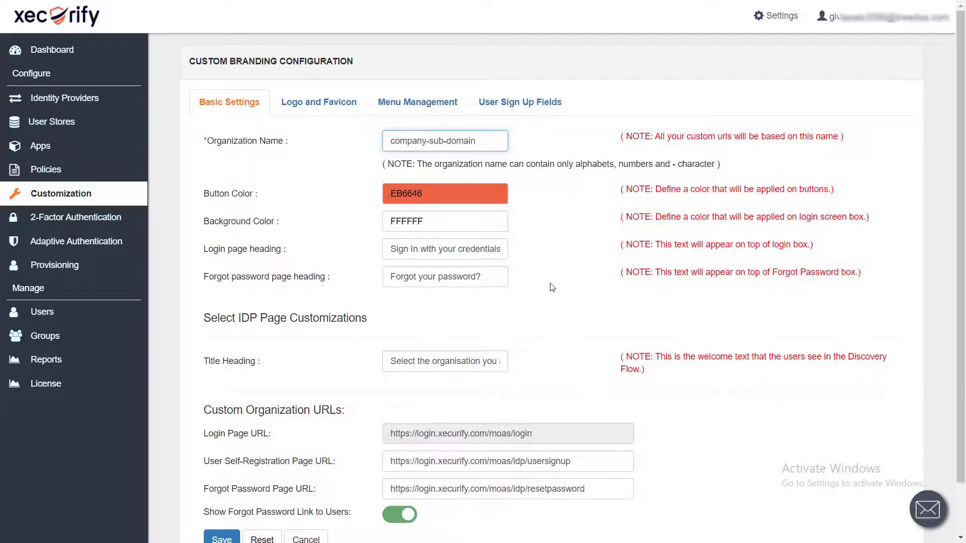
pyautogui.scroll(-1, 552, 287)
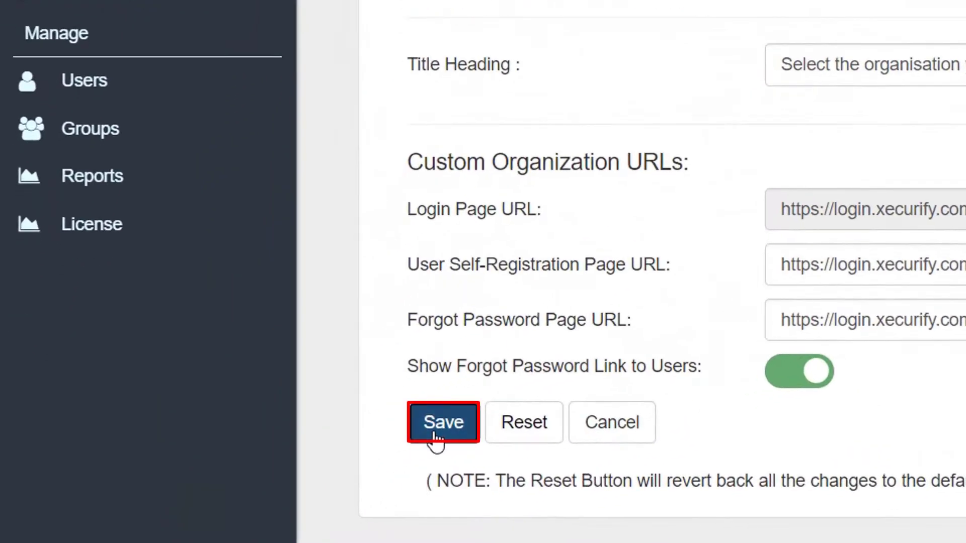
pyautogui.click(436, 439)
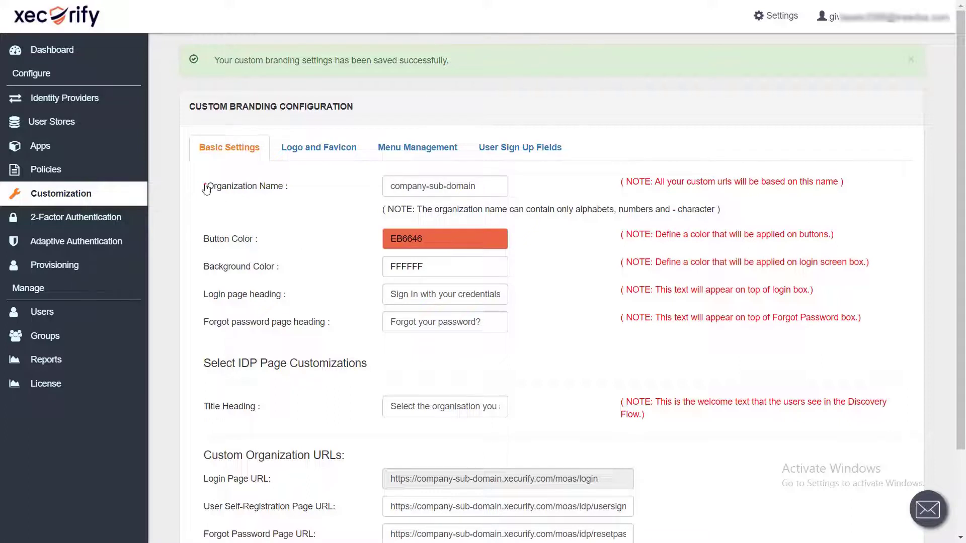
# Step: Start a new SAML/WS-FED app and pick Zoom from the catalogue filtered by Z
pyautogui.click(109, 150)
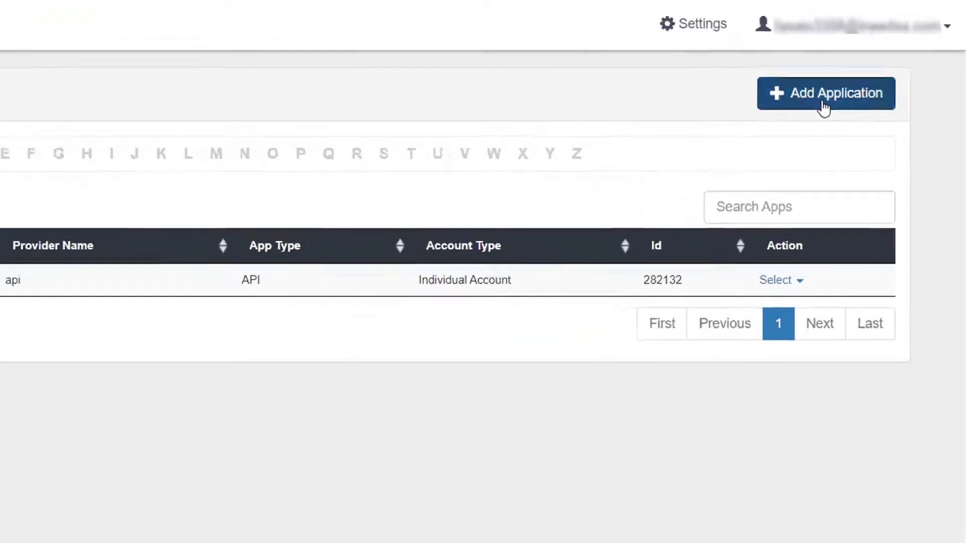
pyautogui.click(765, 141)
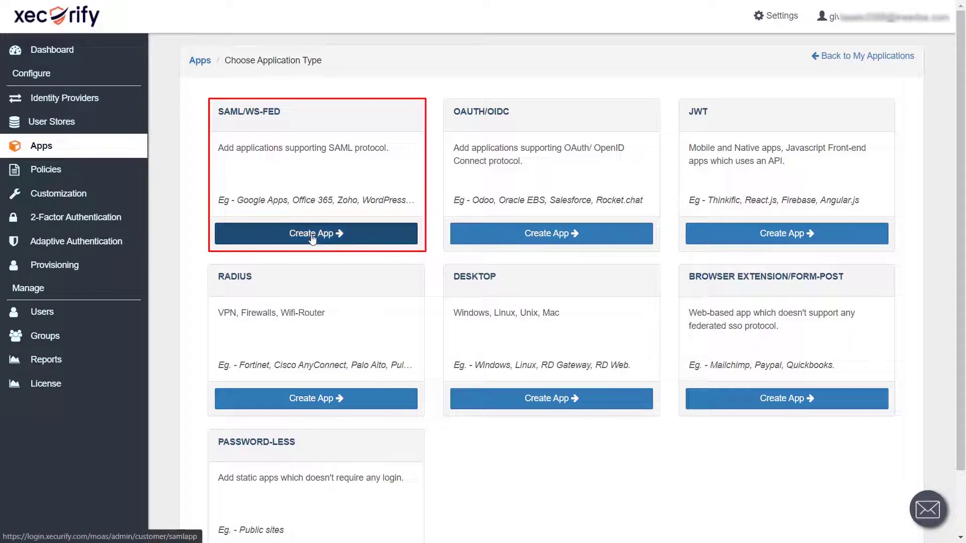
pyautogui.click(313, 236)
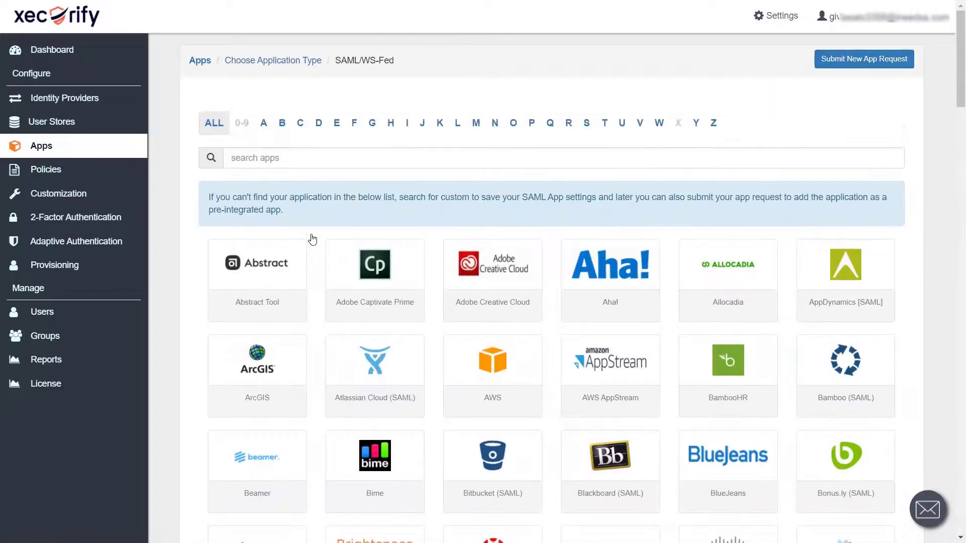
pyautogui.click(711, 132)
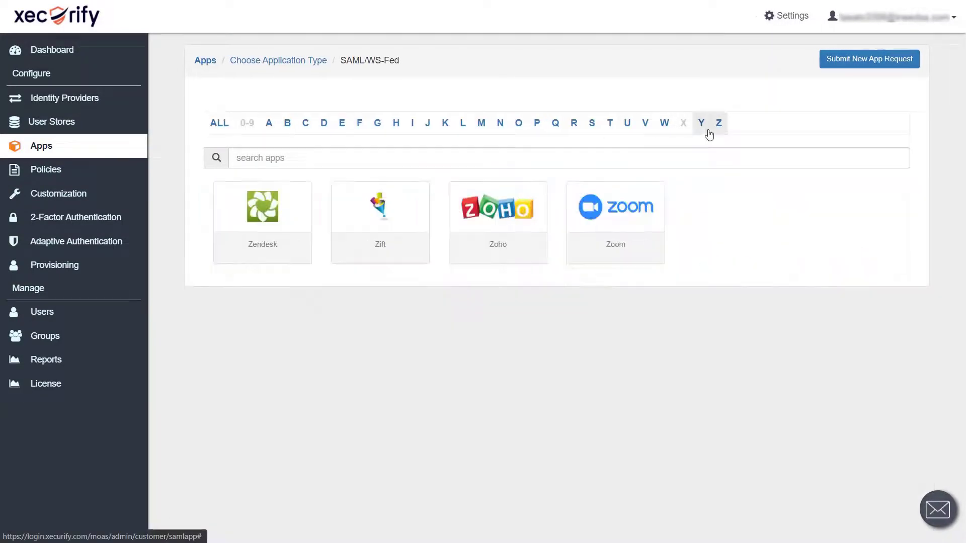
pyautogui.click(620, 255)
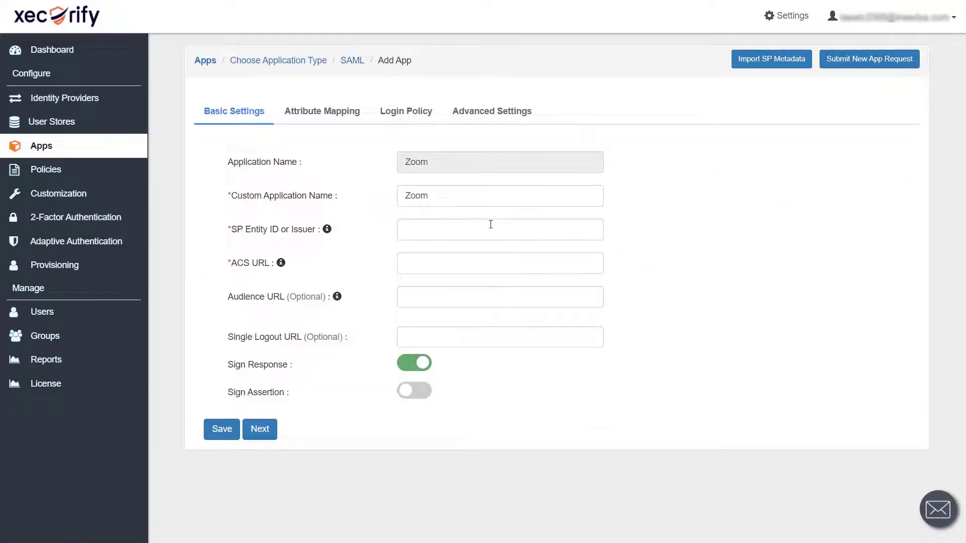
pyautogui.click(416, 231)
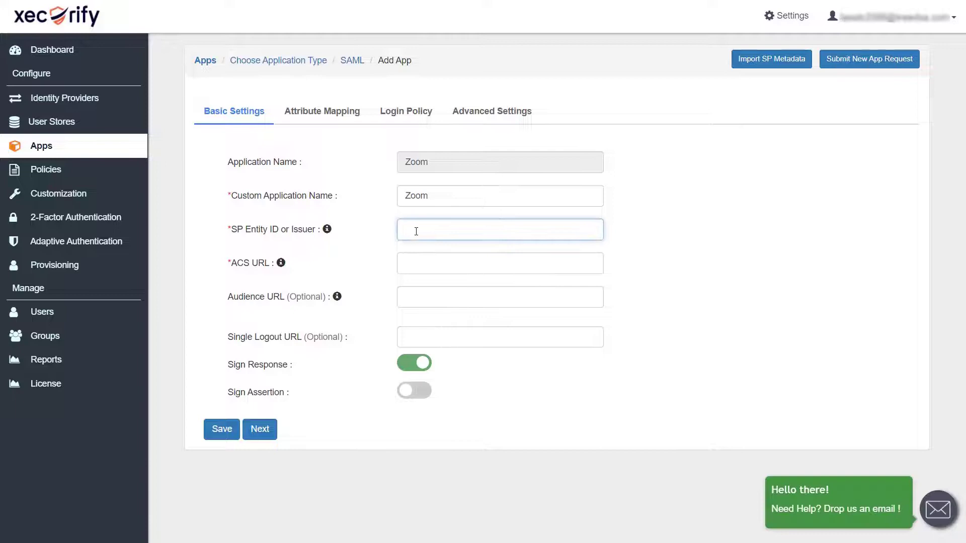
pyautogui.write('https://yourcompany.zoom.us/saml/metadata/sp')
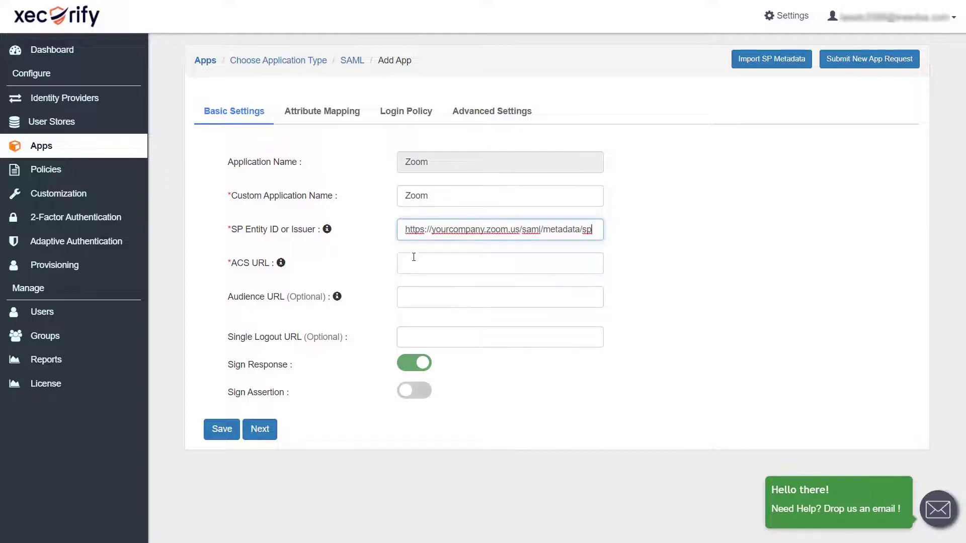
pyautogui.click(414, 257)
pyautogui.write('https://www.zoom.us/signin')
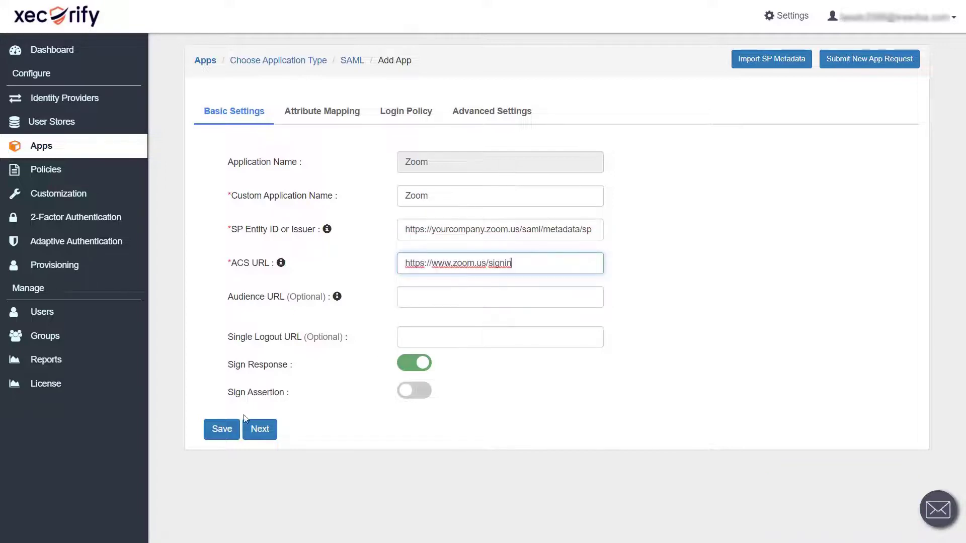
pyautogui.click(221, 430)
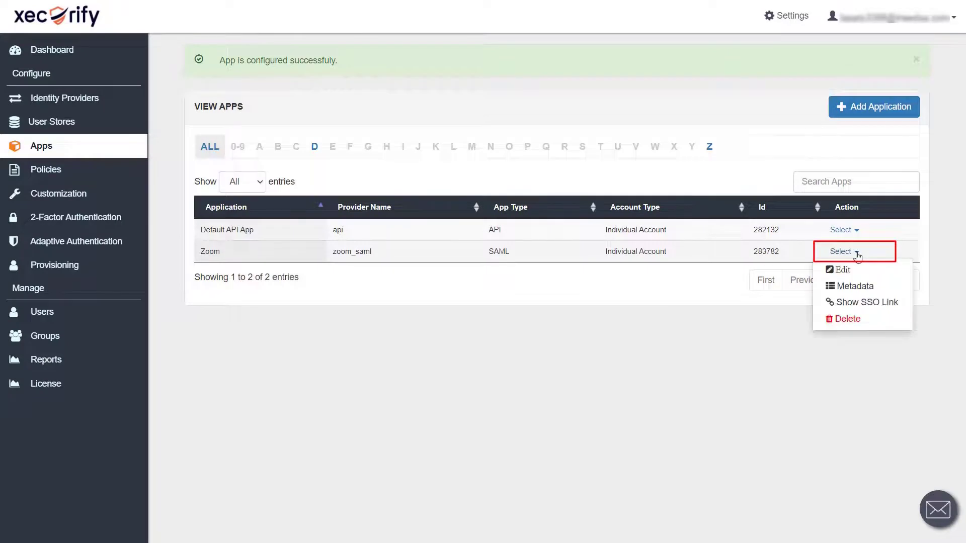
# Step: Show the Zoom app's metadata details: SAML login and logout URLs and X.509 certificate
pyautogui.click(868, 285)
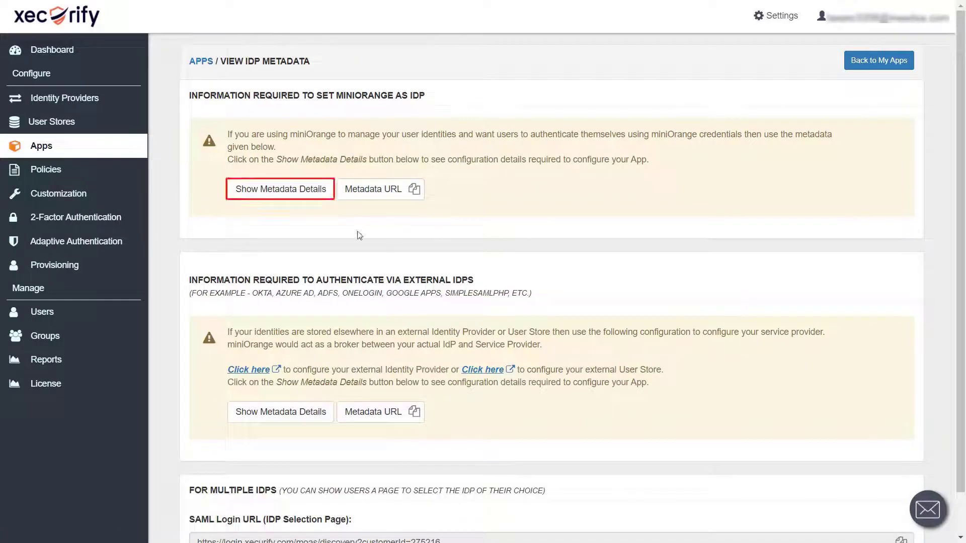
pyautogui.click(278, 199)
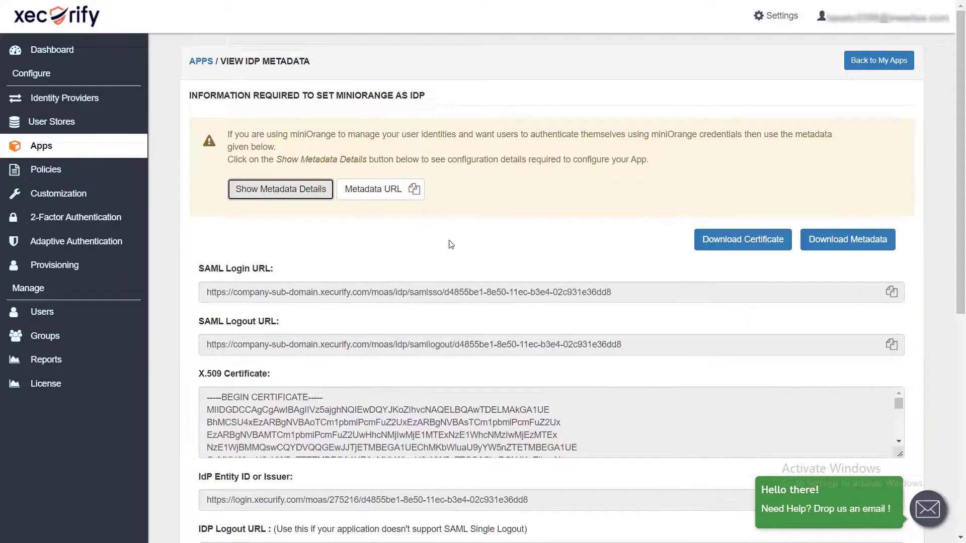
pyautogui.scroll(-2, 454, 246)
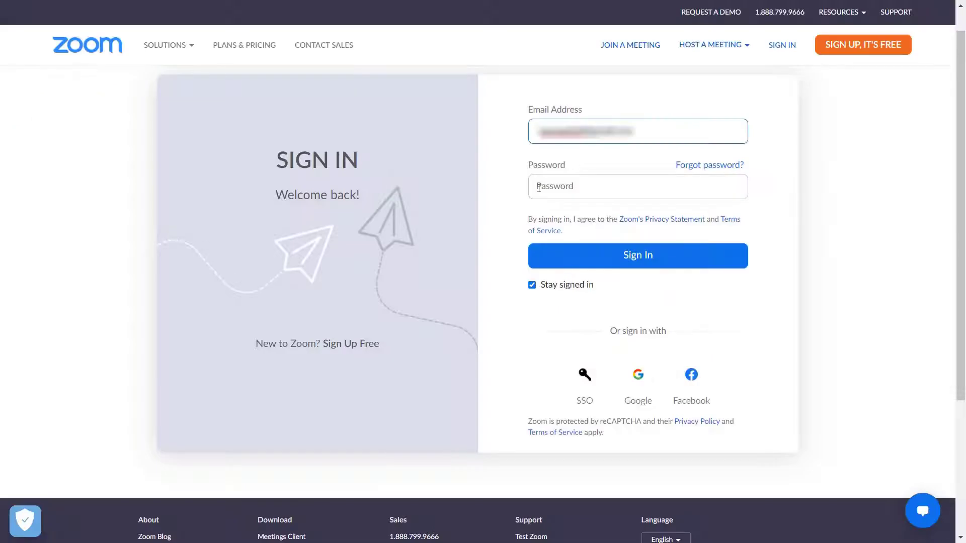
# Step: Sign in to the Zoom web portal with the account e-mail and password
pyautogui.click(538, 188)
pyautogui.hotkey('ctrl', 'v')
pyautogui.click(627, 257)
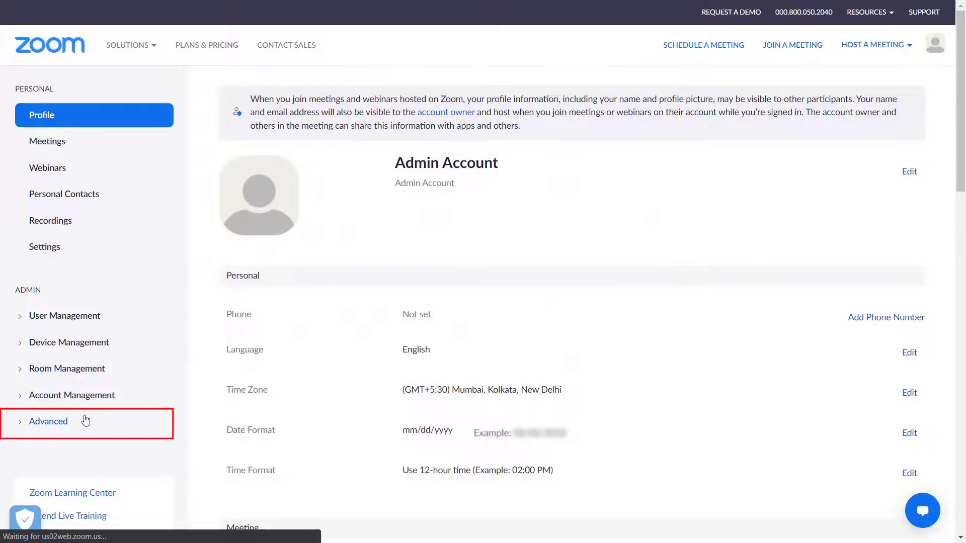
# Step: Go to Advanced > Single Sign-On in the Zoom admin sidebar
pyautogui.click(56, 423)
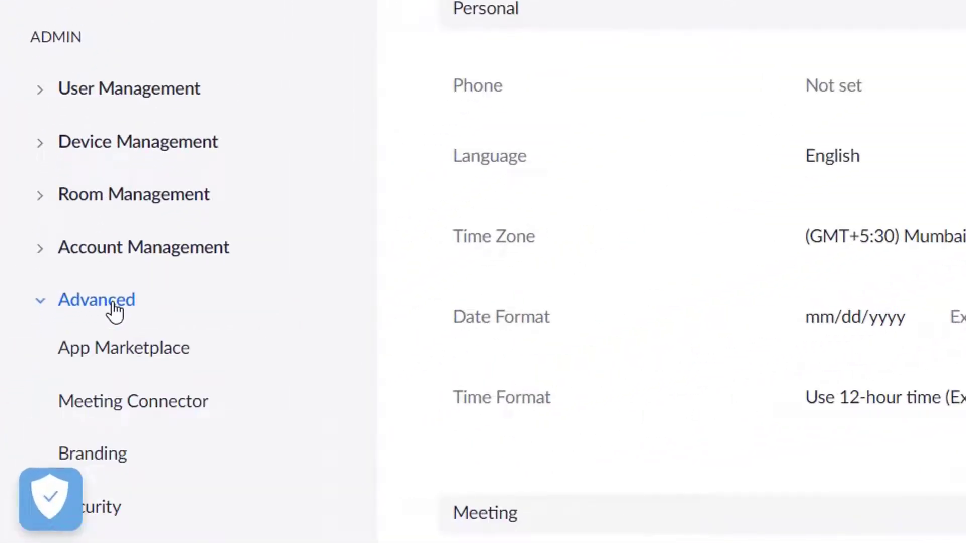
pyautogui.scroll(-1, 114, 307)
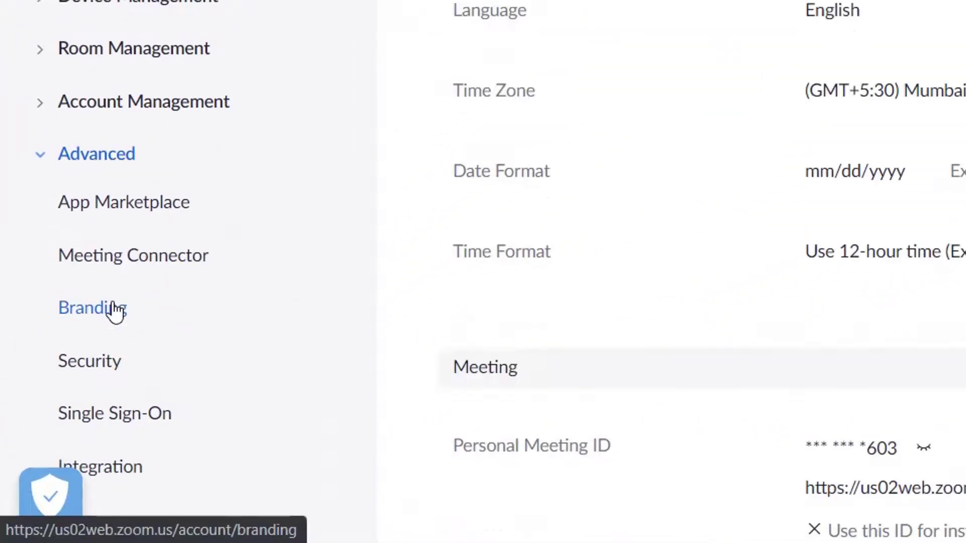
pyautogui.scroll(-3, 112, 308)
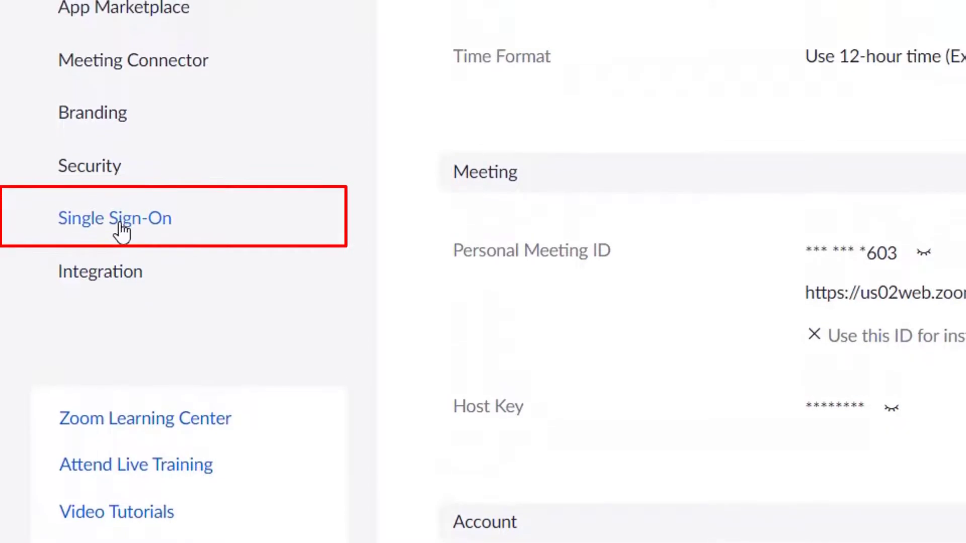
pyautogui.click(121, 229)
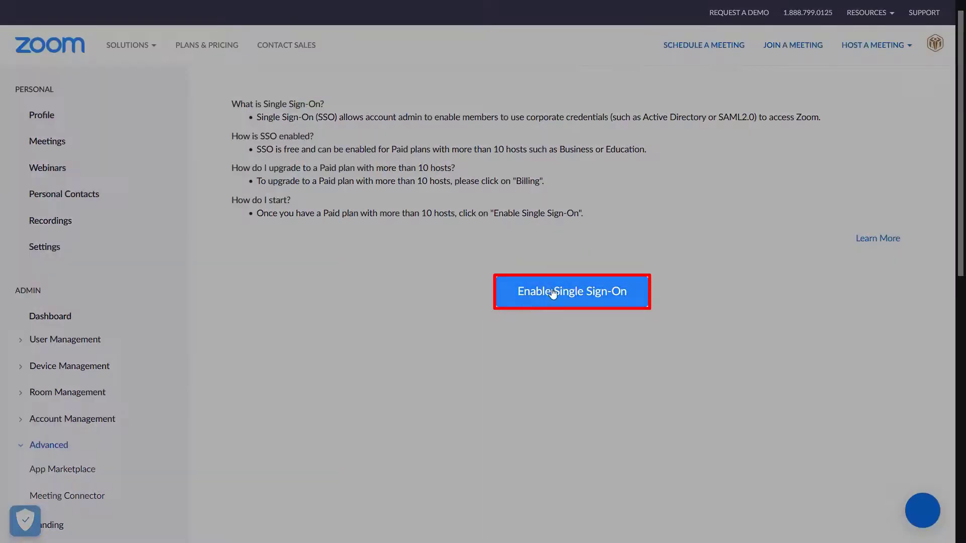
# Step: Enable Single Sign-On and paste Xecurify's sign-out URL and X.509 identity provider certificate
pyautogui.click(570, 290)
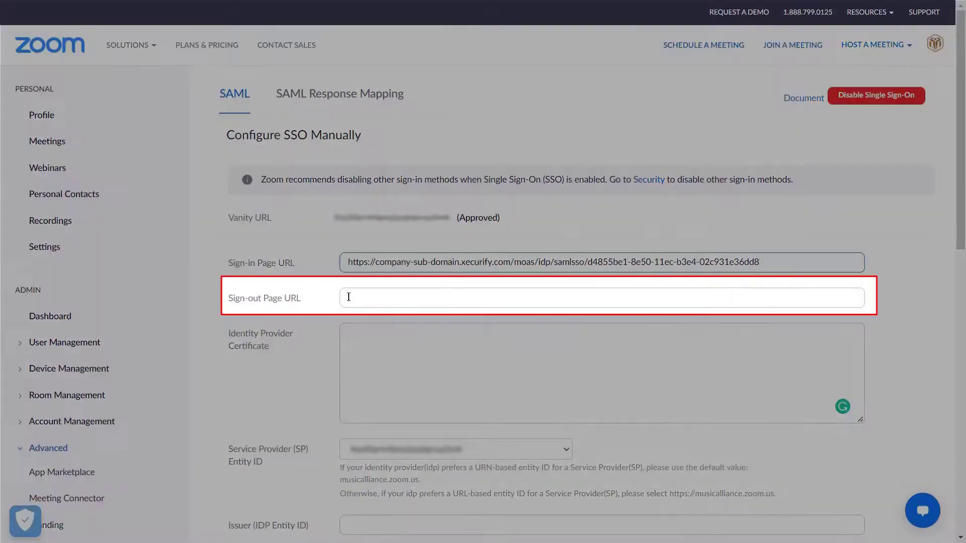
pyautogui.click(349, 297)
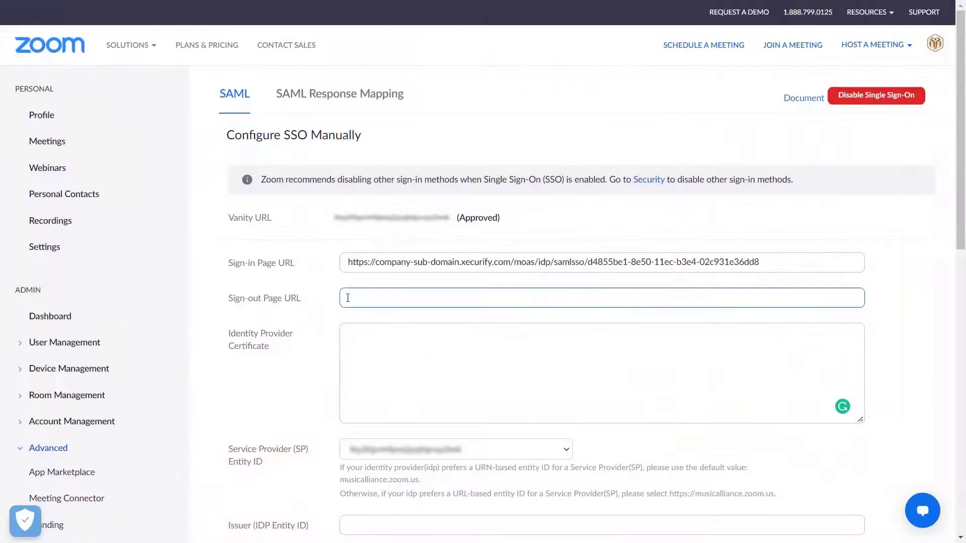
pyautogui.write('https://company-sub-domain.xecurify.com/moas/idp/samllogout/d4855be1-8e50-11ec-b3e4-02c931e36dd8')
pyautogui.click(354, 333)
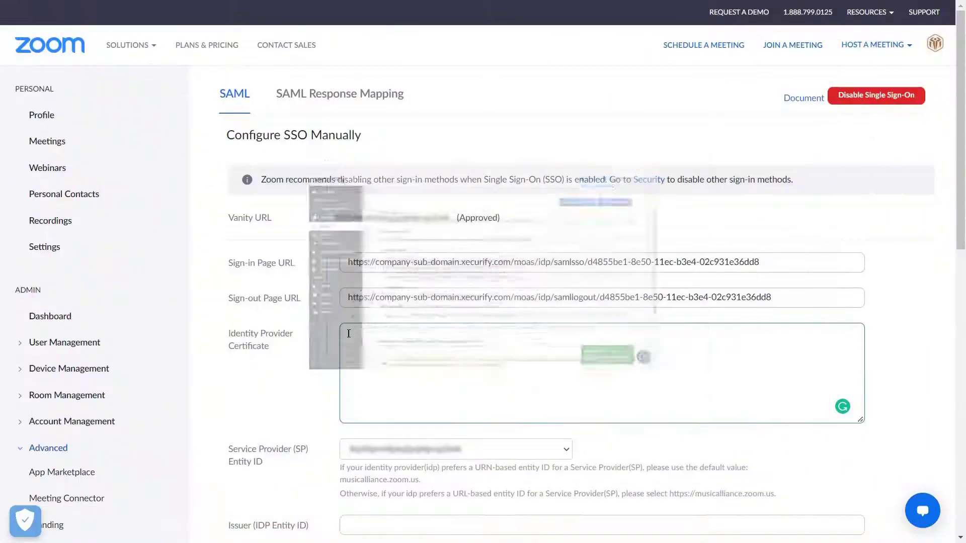
pyautogui.hotkey('ctrl', 'v')
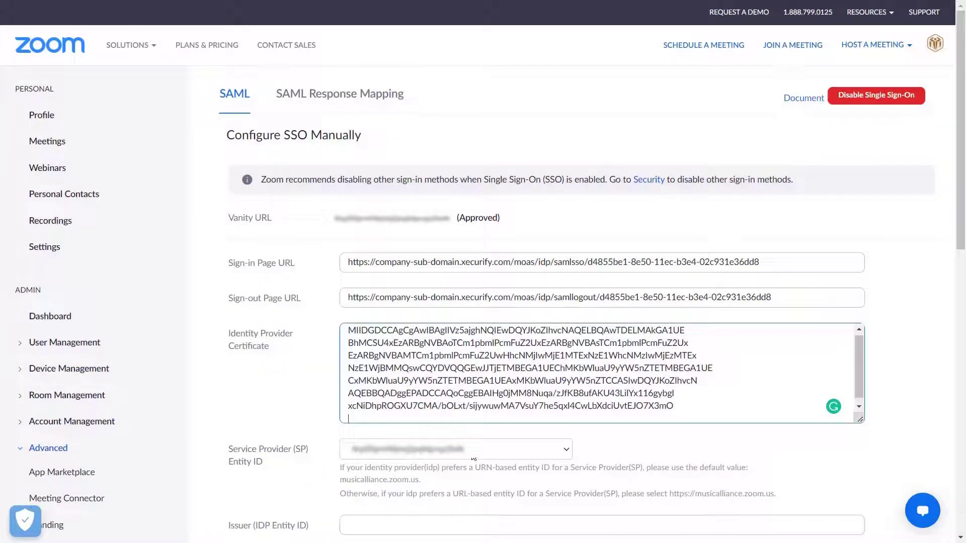
# Step: Save Zoom's SSO configuration with the Xecurify issuer ID and confirm the update
pyautogui.scroll(-5, 474, 460)
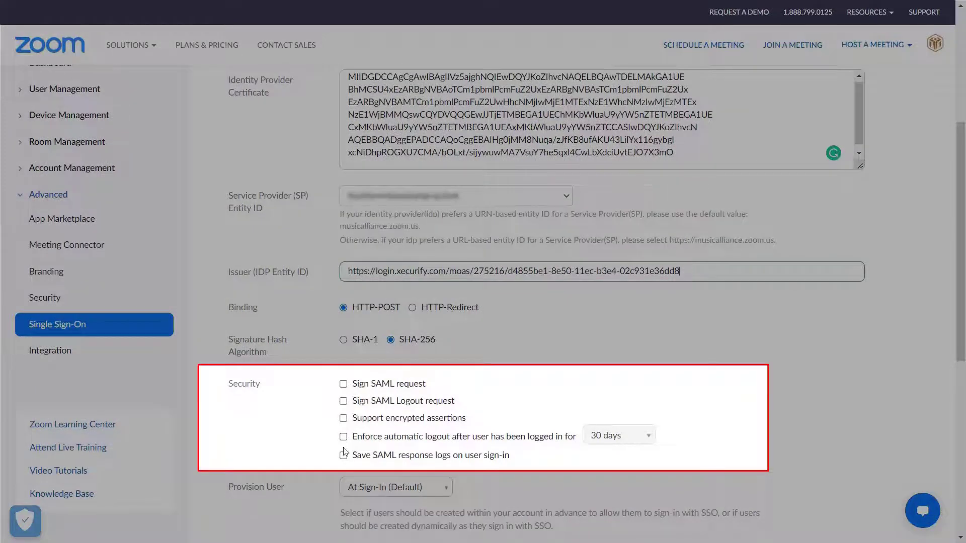
pyautogui.scroll(-3, 345, 459)
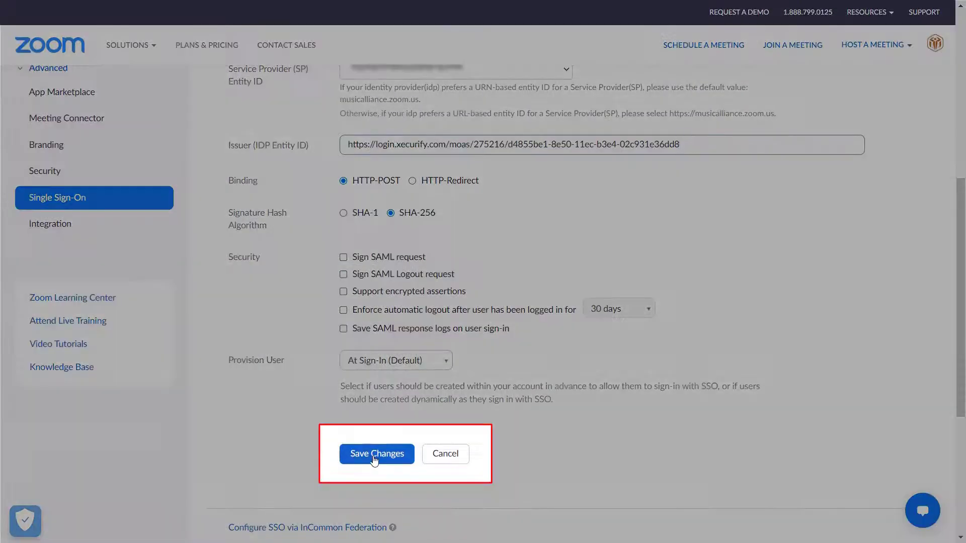
pyautogui.click(374, 458)
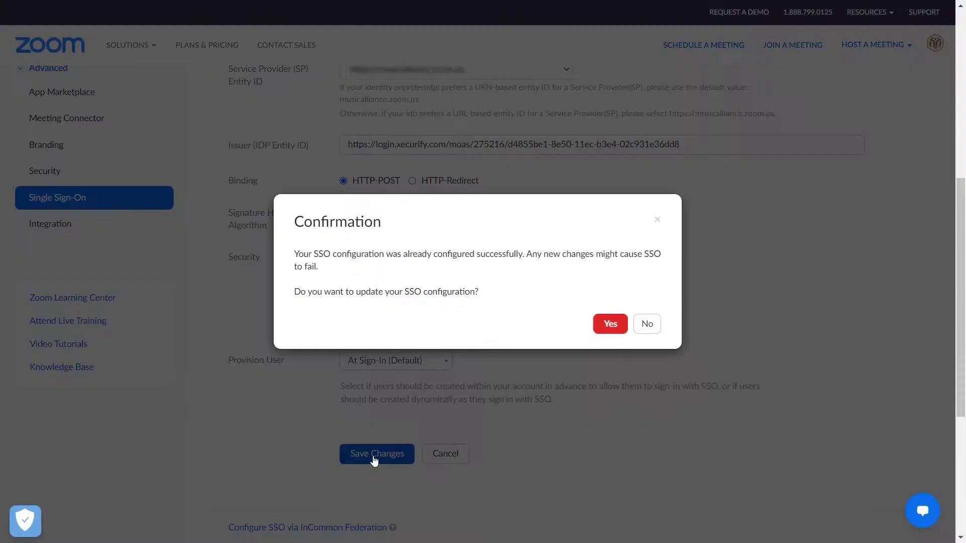
pyautogui.click(610, 324)
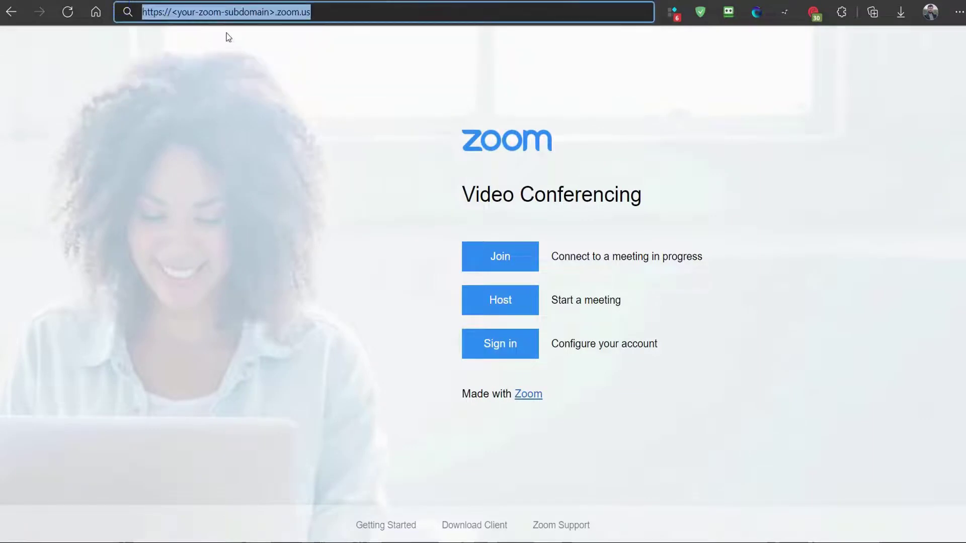
# Step: Sign in to Zoom via SSO on the ACME Xecurify page with the test user's username and password
pyautogui.click(280, 39)
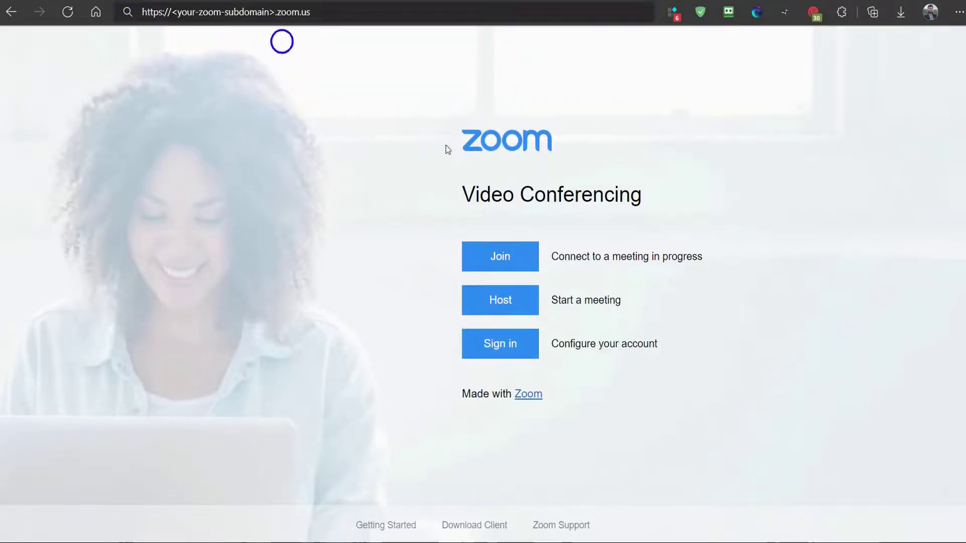
pyautogui.click(501, 346)
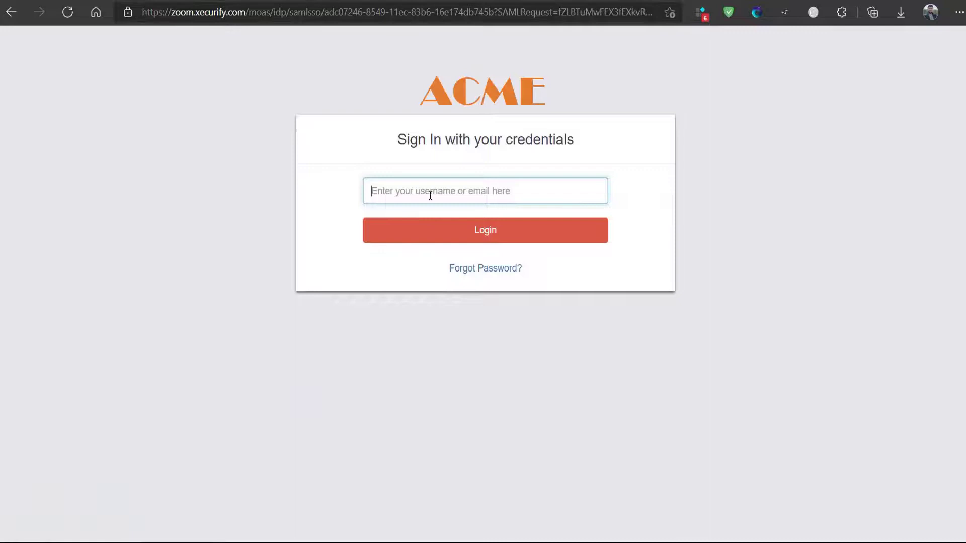
pyautogui.press('Return')
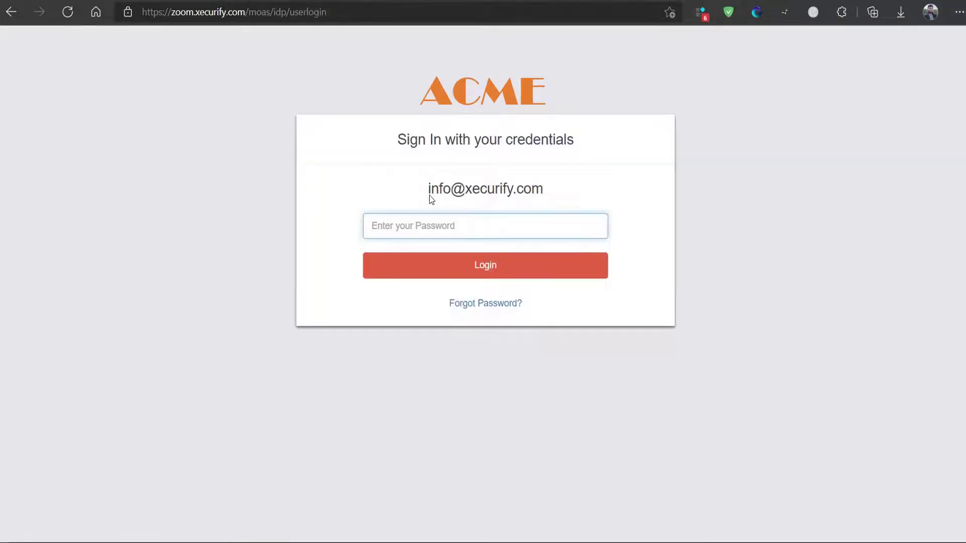
pyautogui.write('*******')
pyautogui.press('Return')
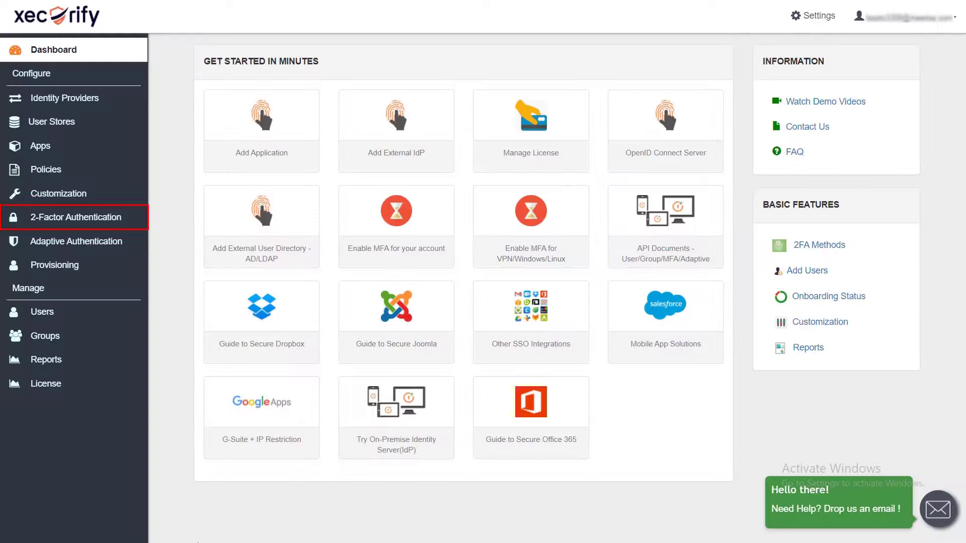
# Step: Open 2-Factor Authentication > Setup 2FA, showing OTP Over SMS as the enabled method
pyautogui.moveTo(135, 225)
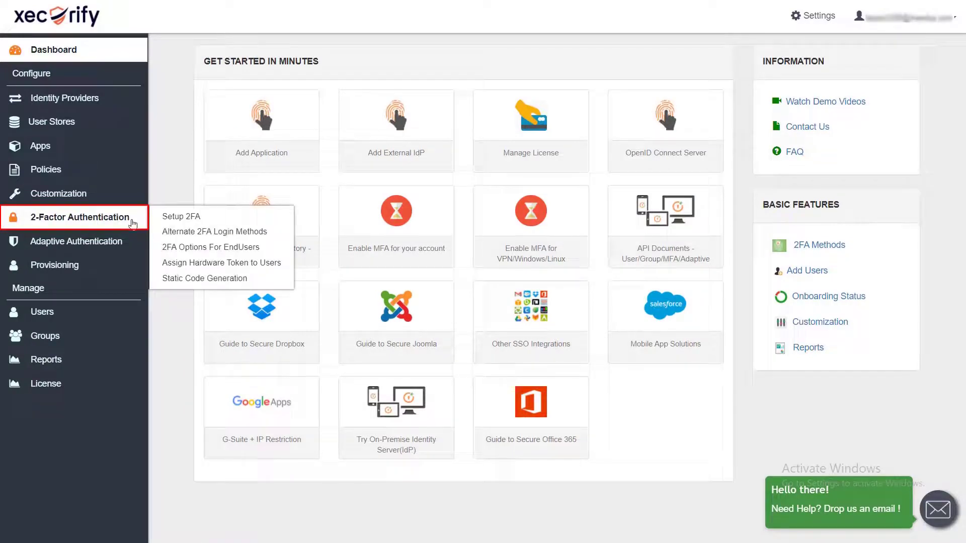
pyautogui.click(175, 220)
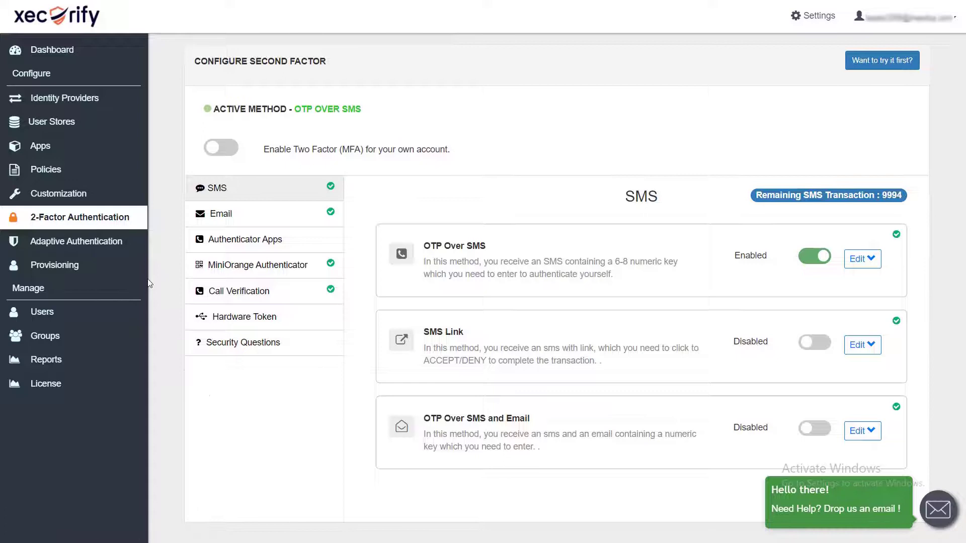
pyautogui.moveTo(143, 222)
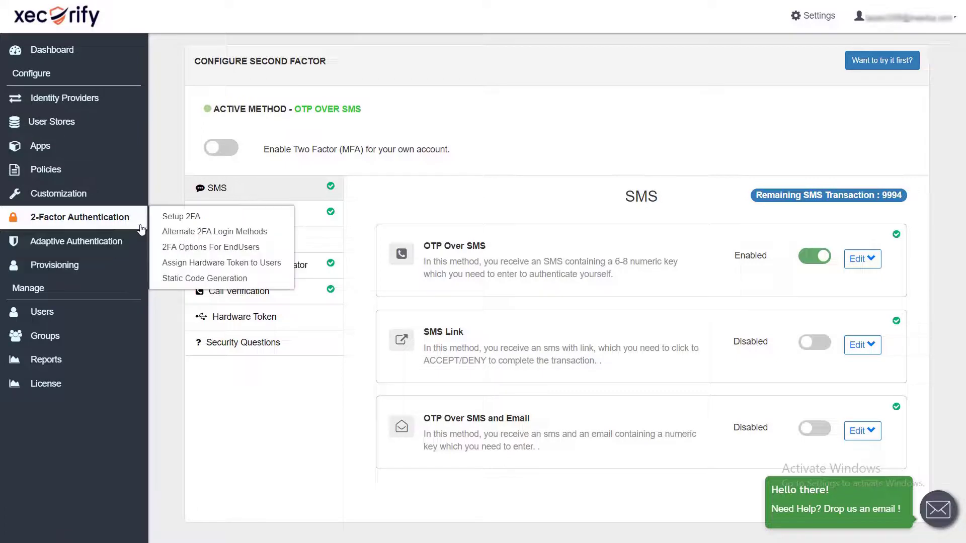
# Step: Open 2FA Options For EndUsers and review default method, allowed methods and inline registration
pyautogui.click(176, 247)
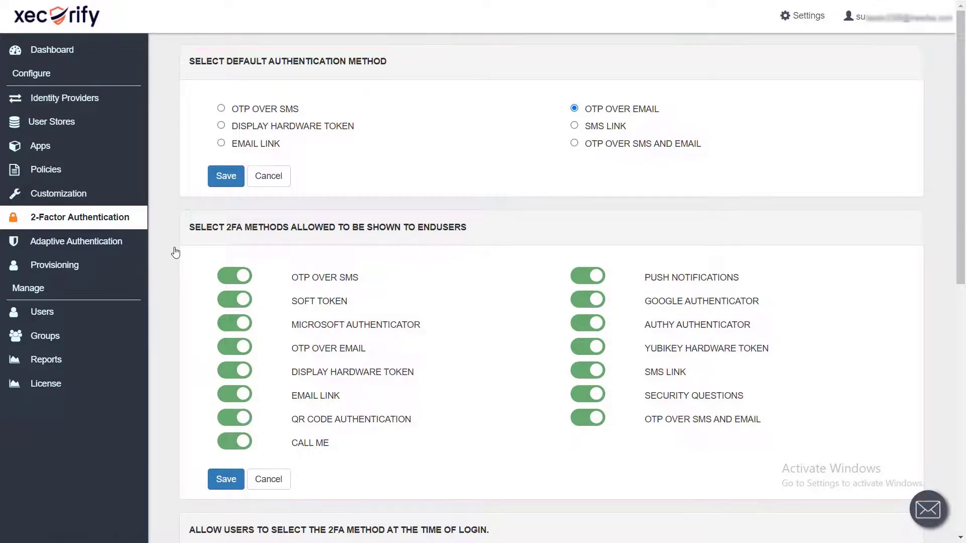
pyautogui.scroll(-9, 176, 253)
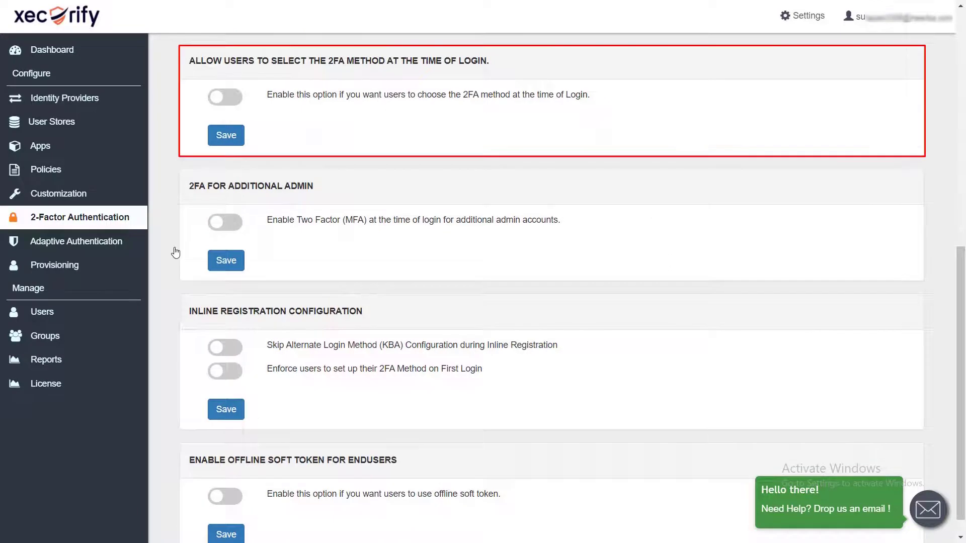